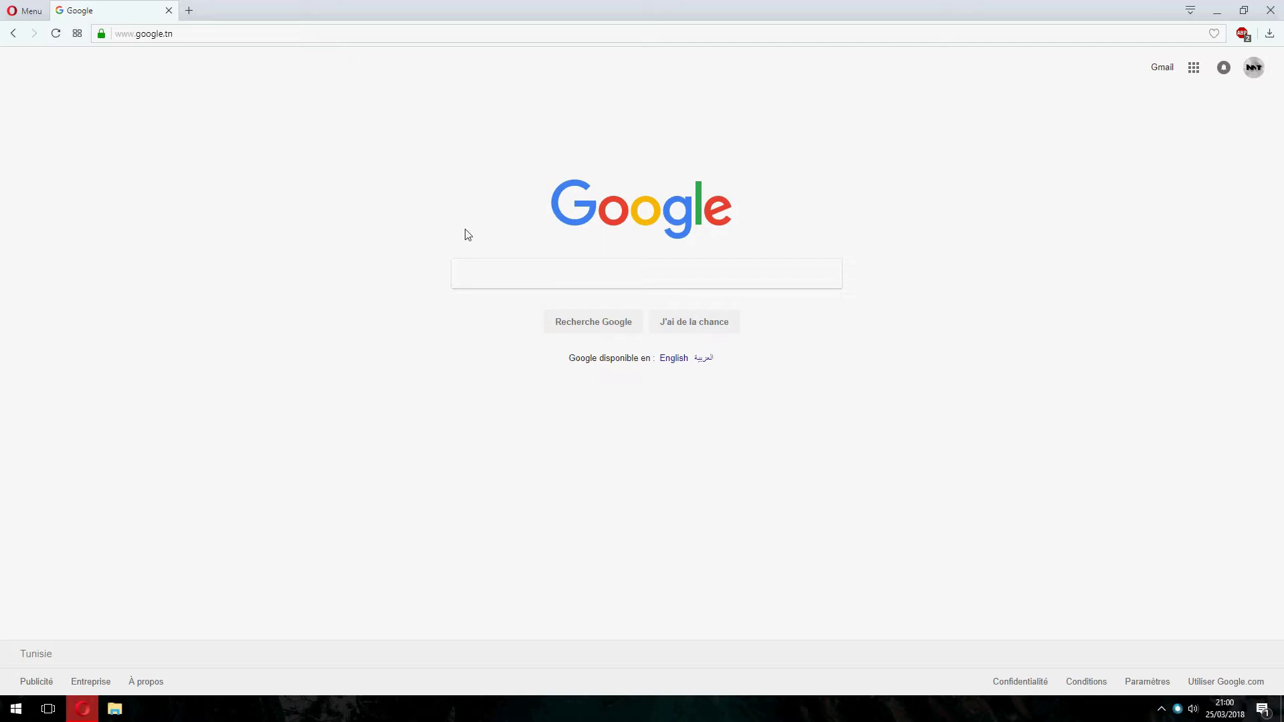
- Search Google for 'fortnite' and open the Epic Games Fortnite result
{"action": "left_click", "coordinate": [579, 271]}
{"action": "type", "text": "fortnite"}
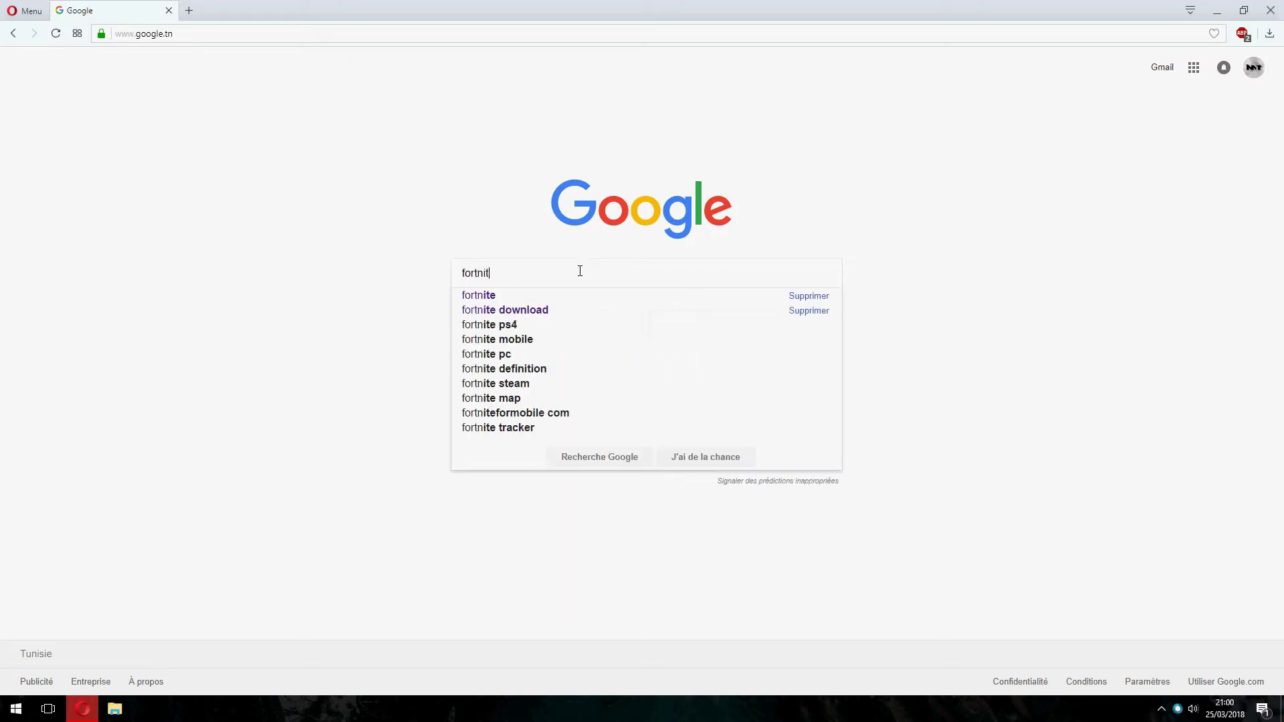
{"action": "key", "text": "Return"}
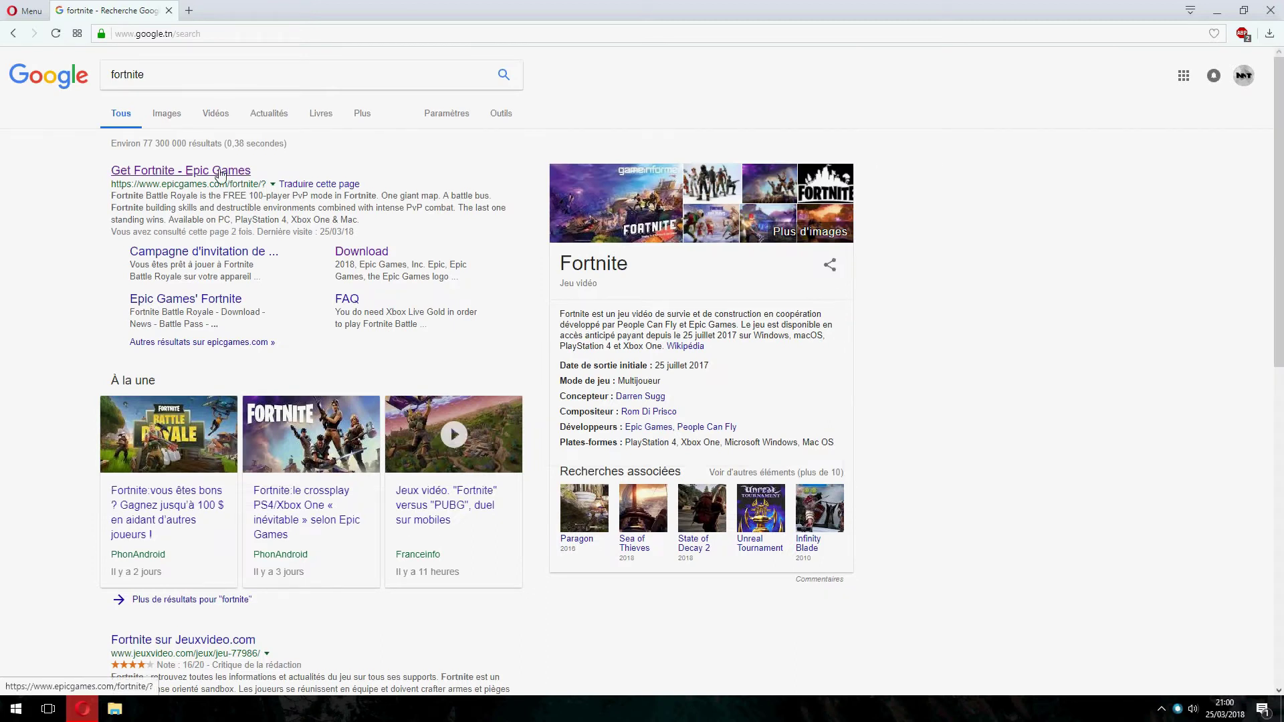
{"action": "left_click", "coordinate": [221, 173]}
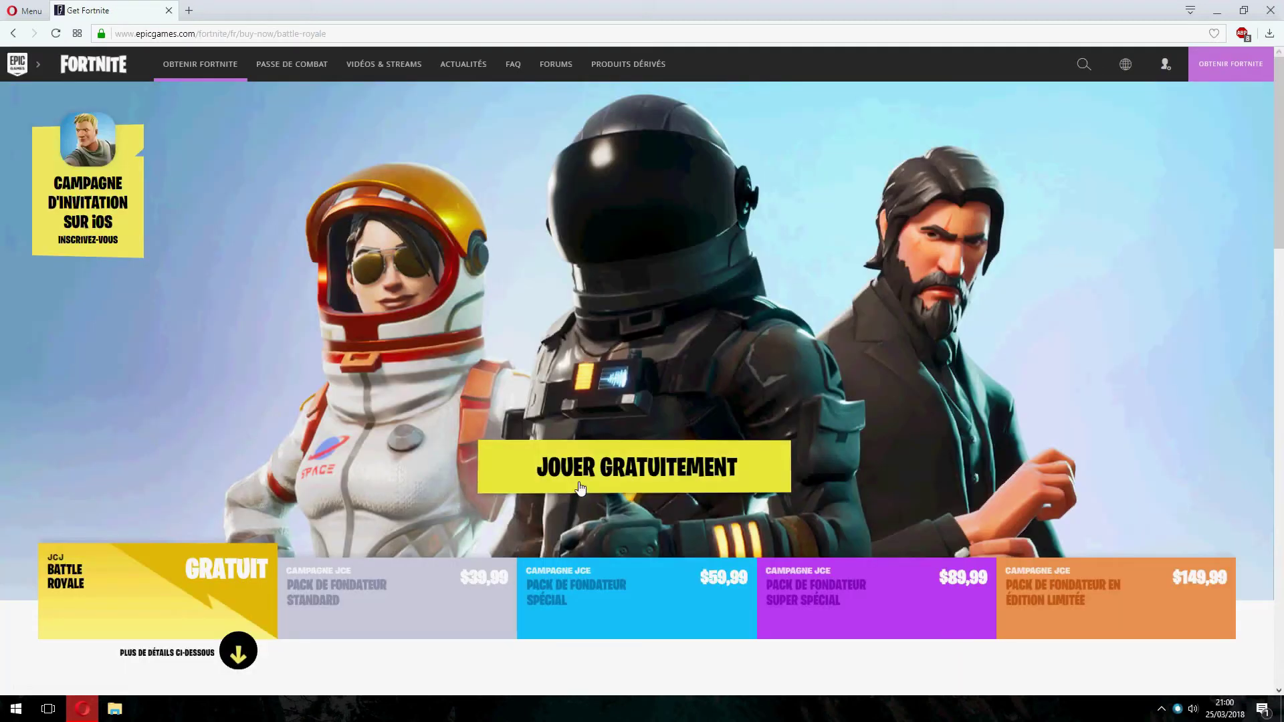
- Open the free-to-play sign-up form, keep TUNISIA as country, and enter the first and last name
{"action": "left_click", "coordinate": [581, 476]}
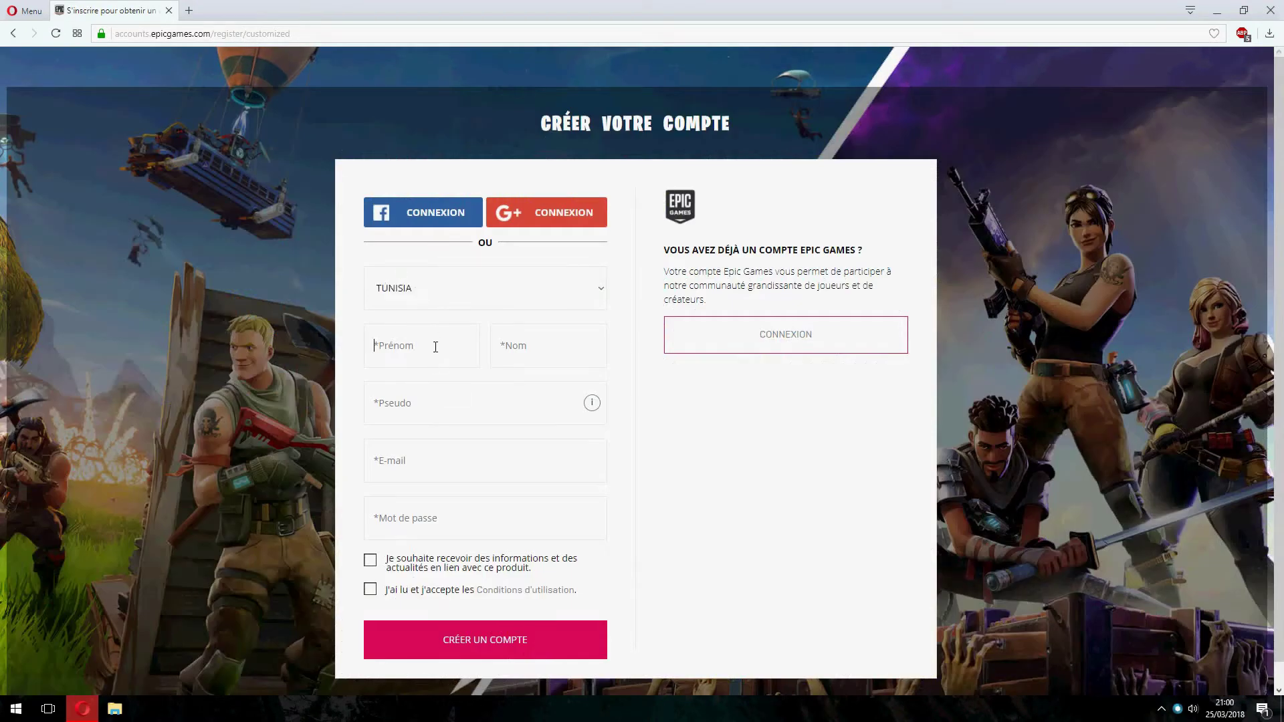
{"action": "left_click", "coordinate": [446, 302]}
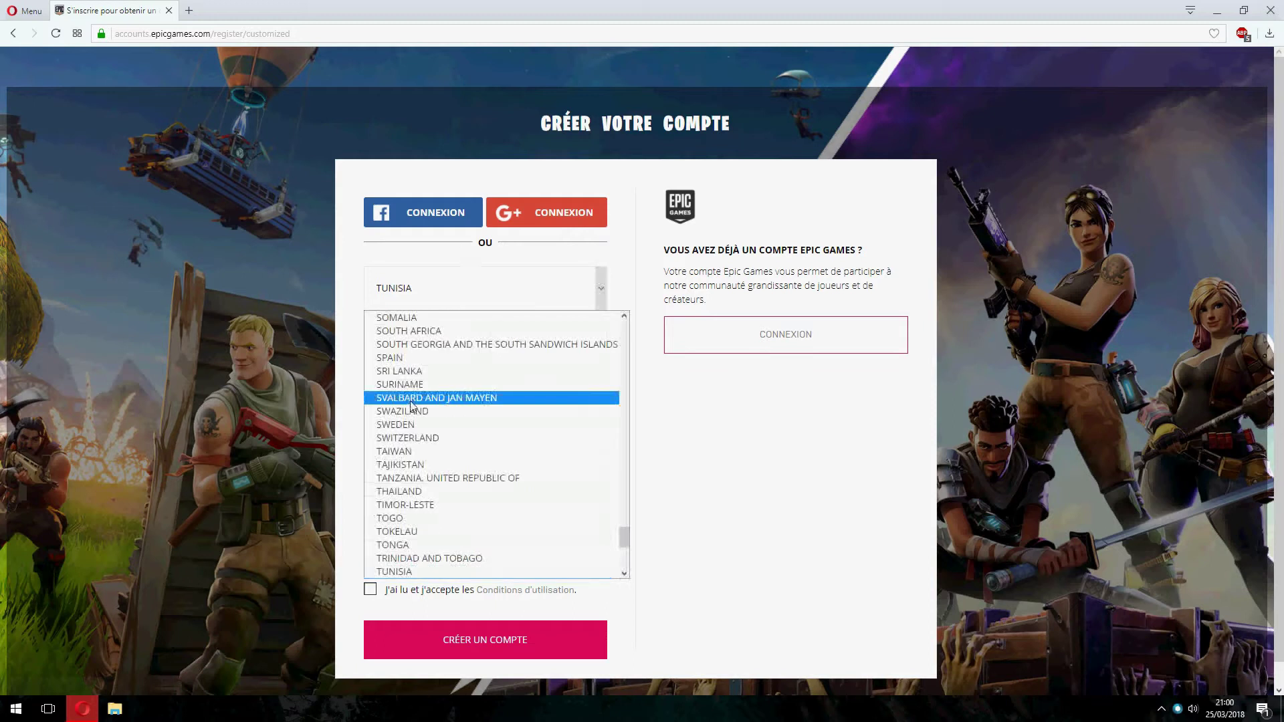
{"action": "left_click", "coordinate": [418, 572]}
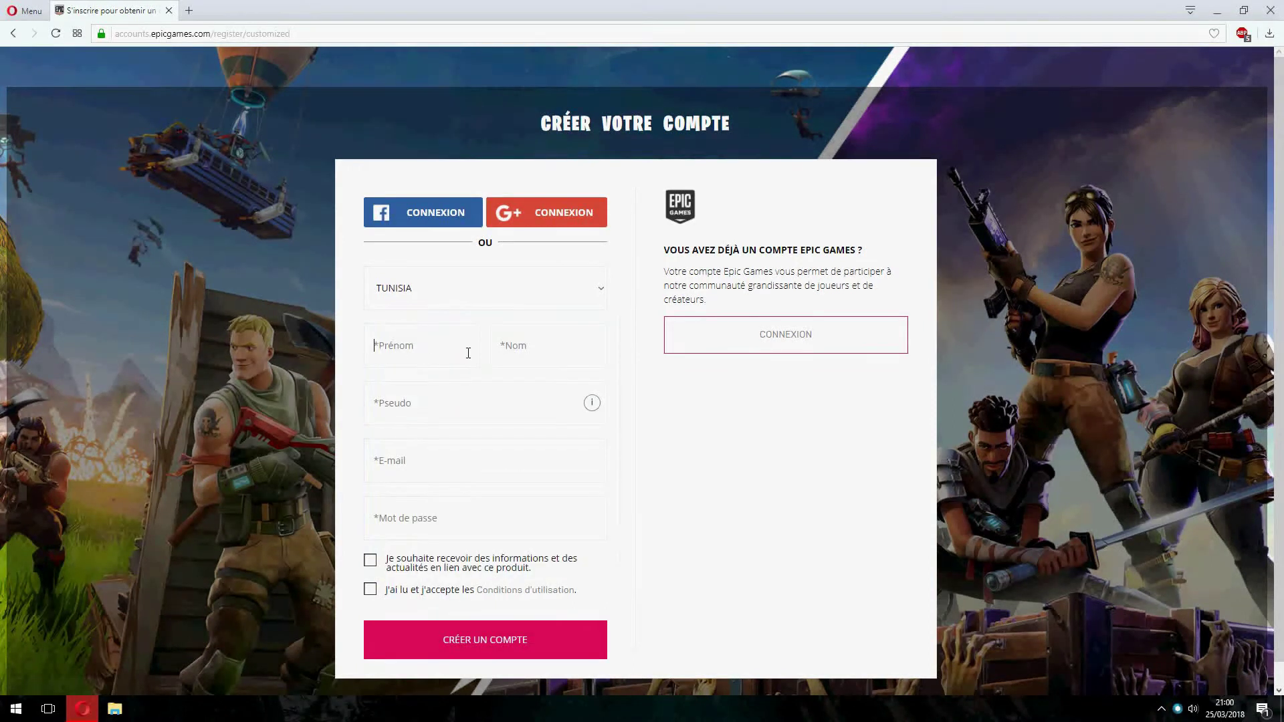
{"action": "left_click", "coordinate": [468, 353]}
{"action": "type", "text": "Turki"}
{"action": "key", "text": "Tab"}
{"action": "type", "text": "M"}
{"action": "key", "text": "Tab"}
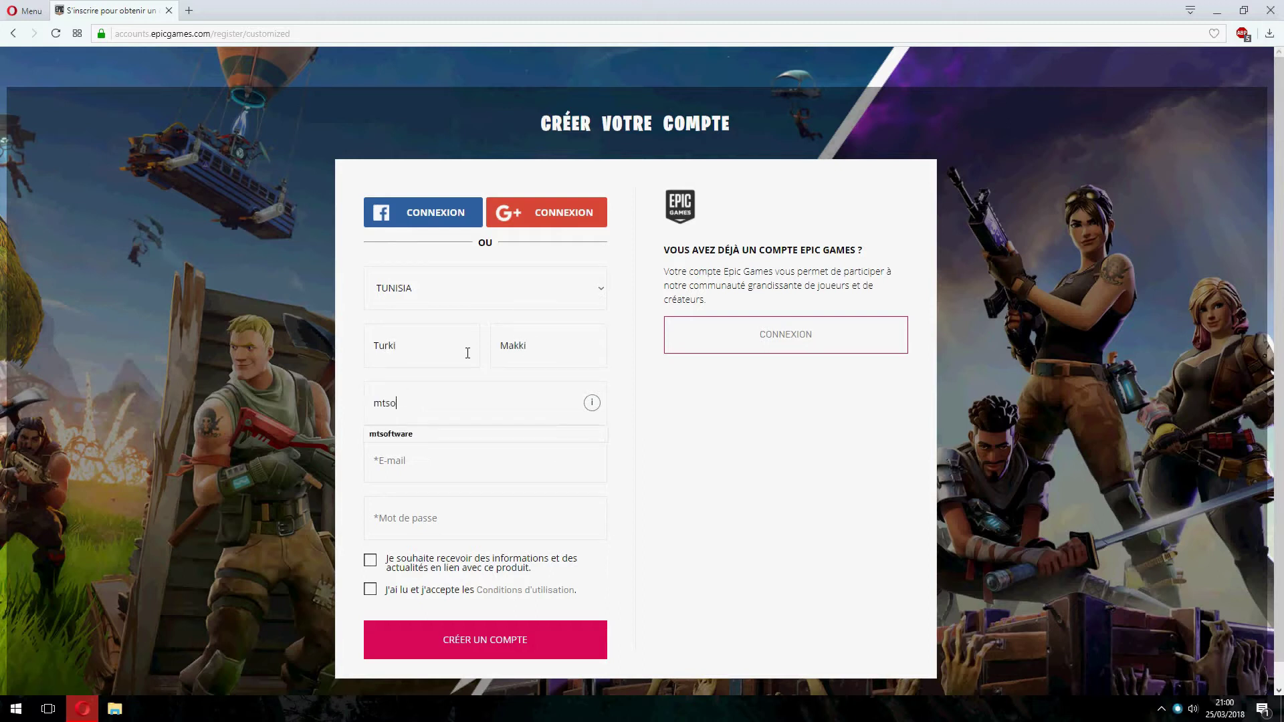
- Fill in the display name, e-mail and password, and opt in to news and updates
{"action": "key", "text": "Down"}
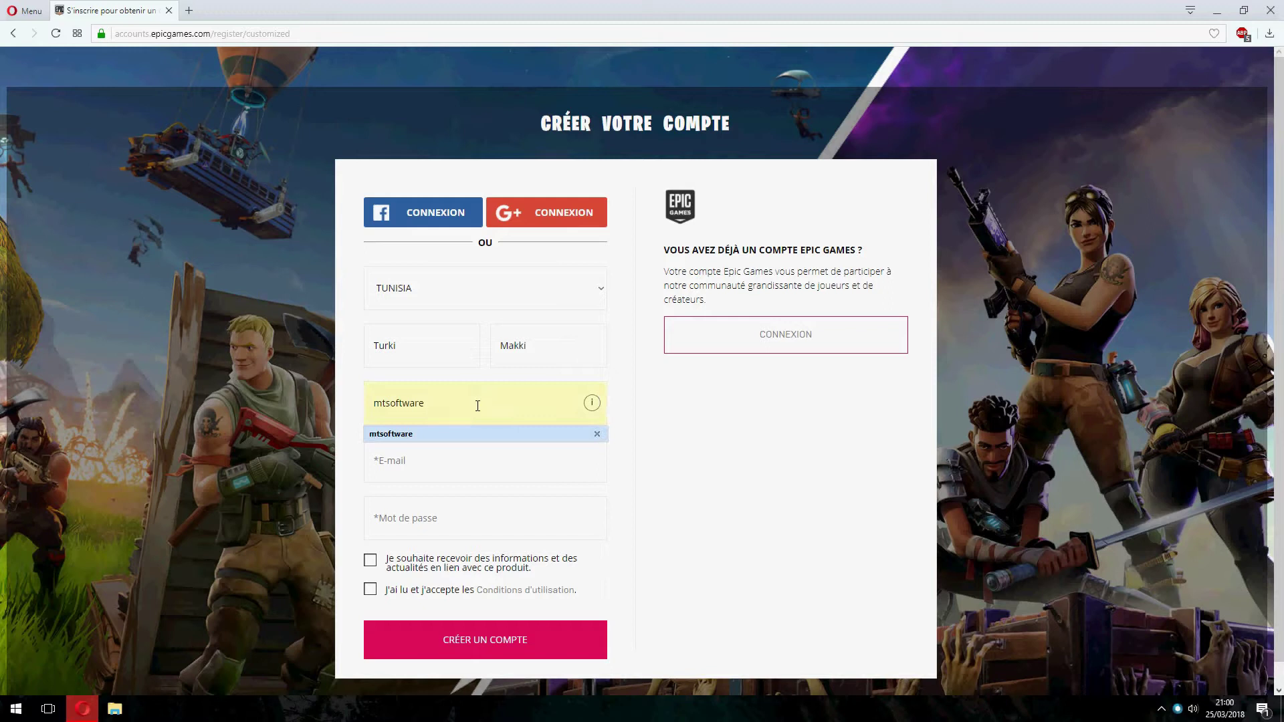
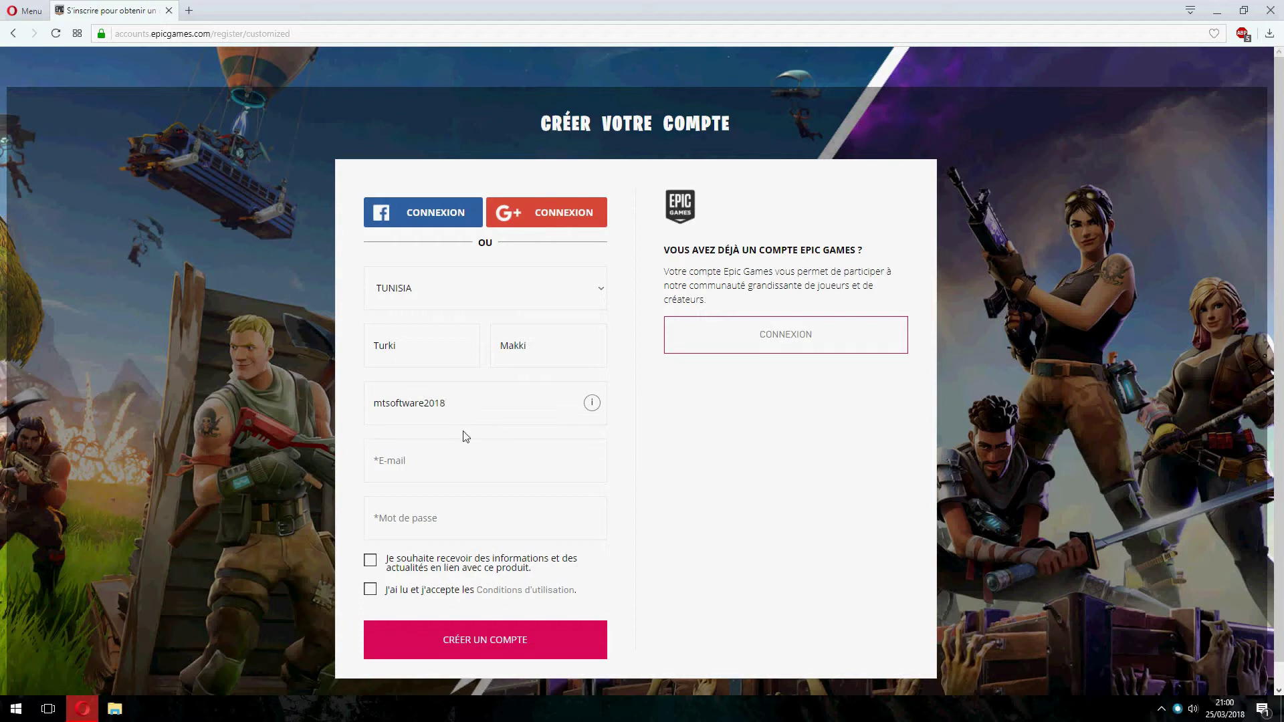
{"action": "key", "text": "Down"}
{"action": "key", "text": "Return"}
{"action": "left_click", "coordinate": [389, 519]}
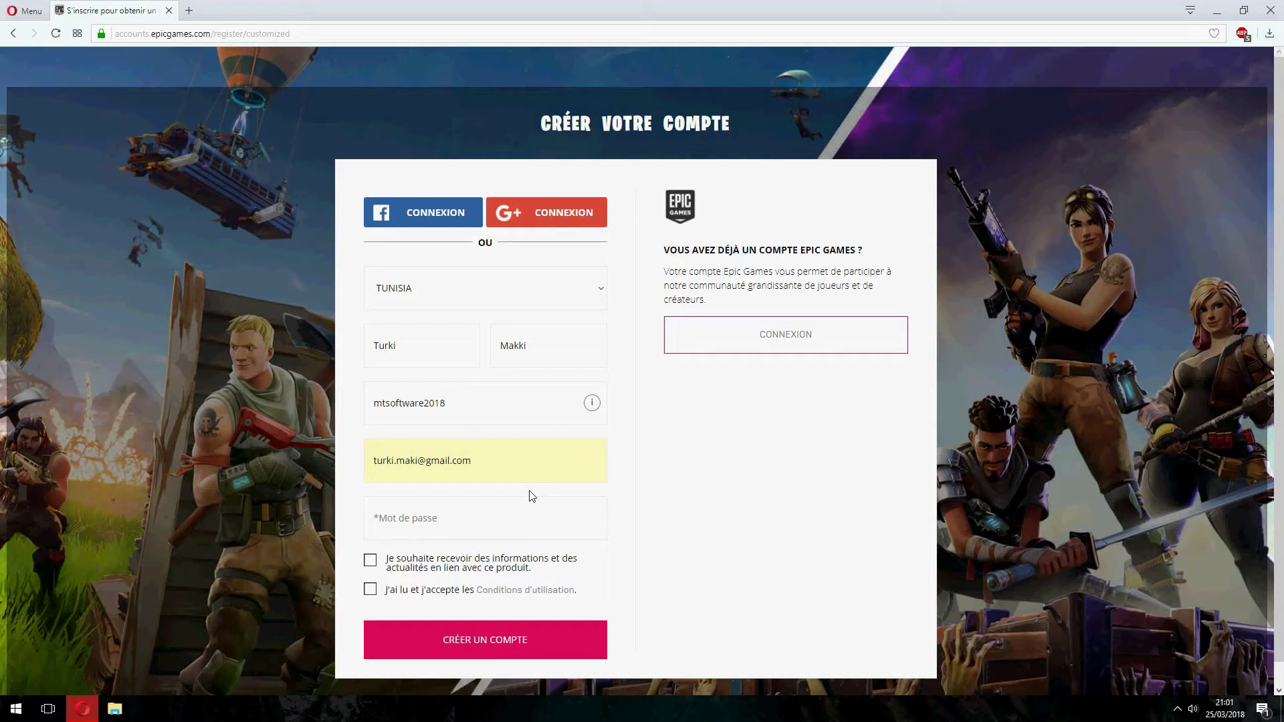
{"action": "left_click", "coordinate": [371, 559]}
- Accept the terms of use and submit the account form
{"action": "scroll", "coordinate": [396, 560], "scroll_direction": "down", "scroll_amount": 1}
{"action": "left_click", "coordinate": [372, 564]}
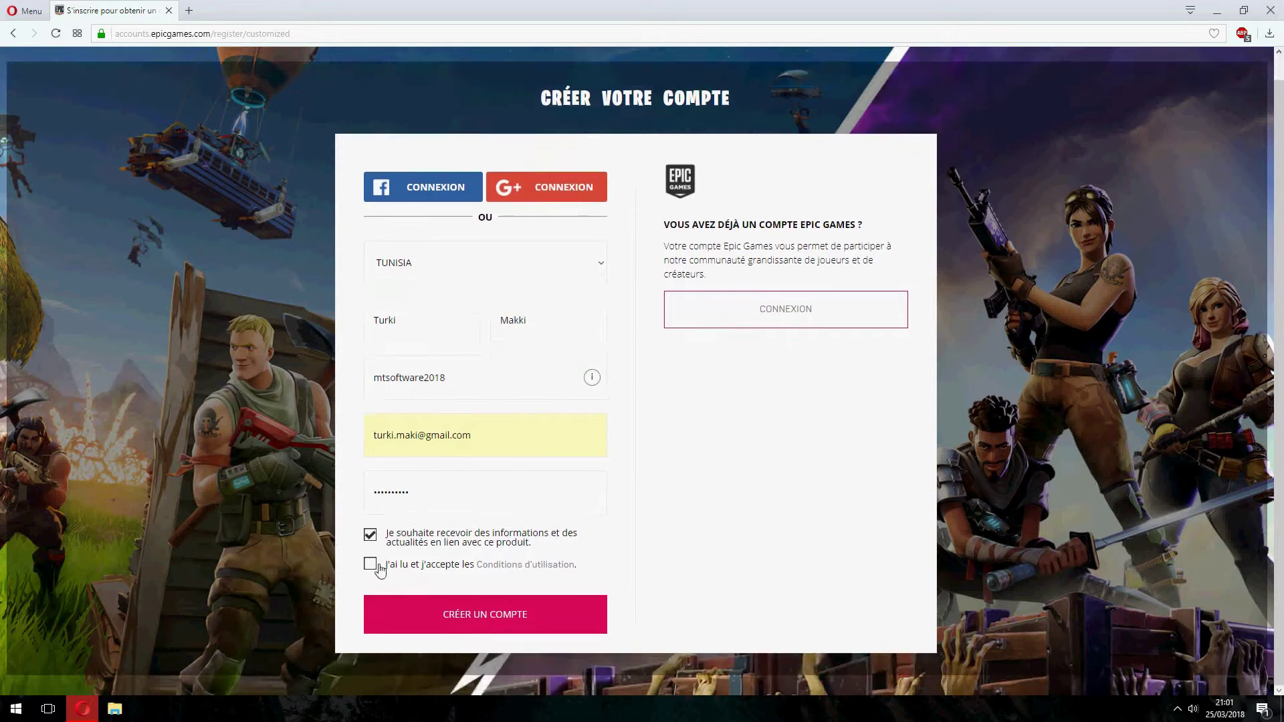
{"action": "left_click", "coordinate": [458, 617]}
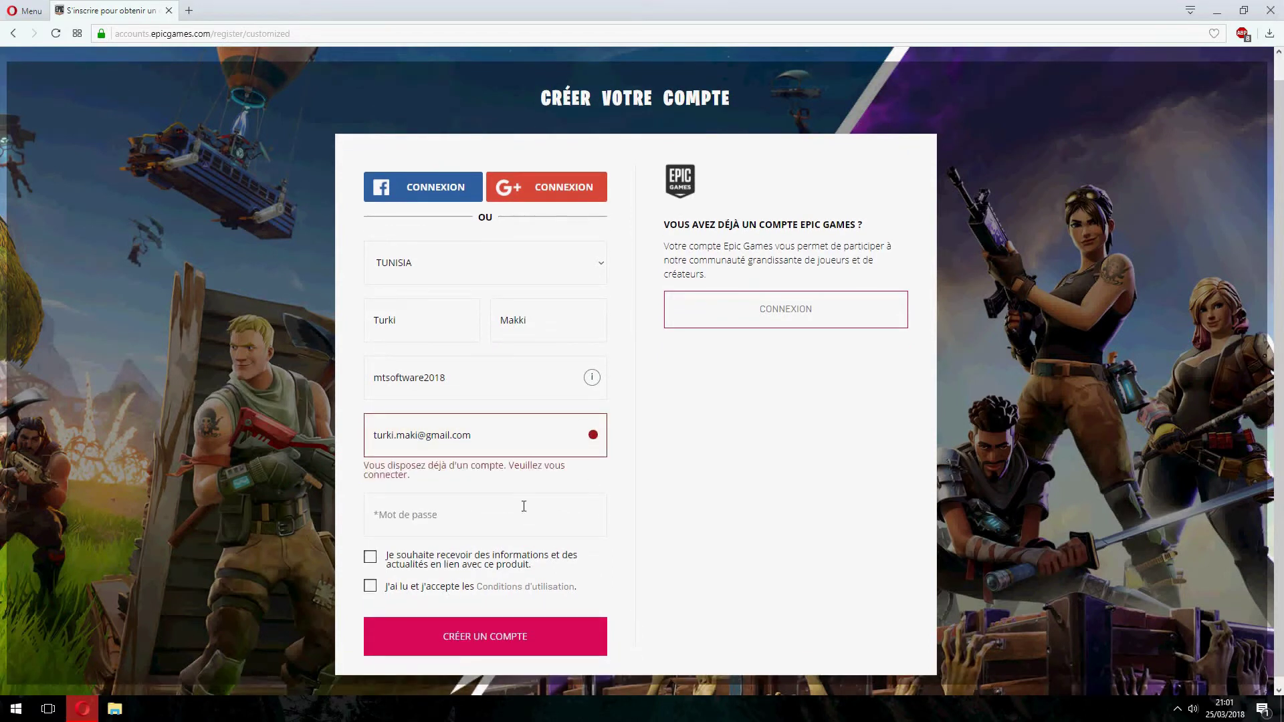
- Replace the rejected e-mail with an unused address, re-enter the password, re-tick both boxes, and resubmit
{"action": "left_click", "coordinate": [491, 442]}
{"action": "left_click", "coordinate": [531, 438]}
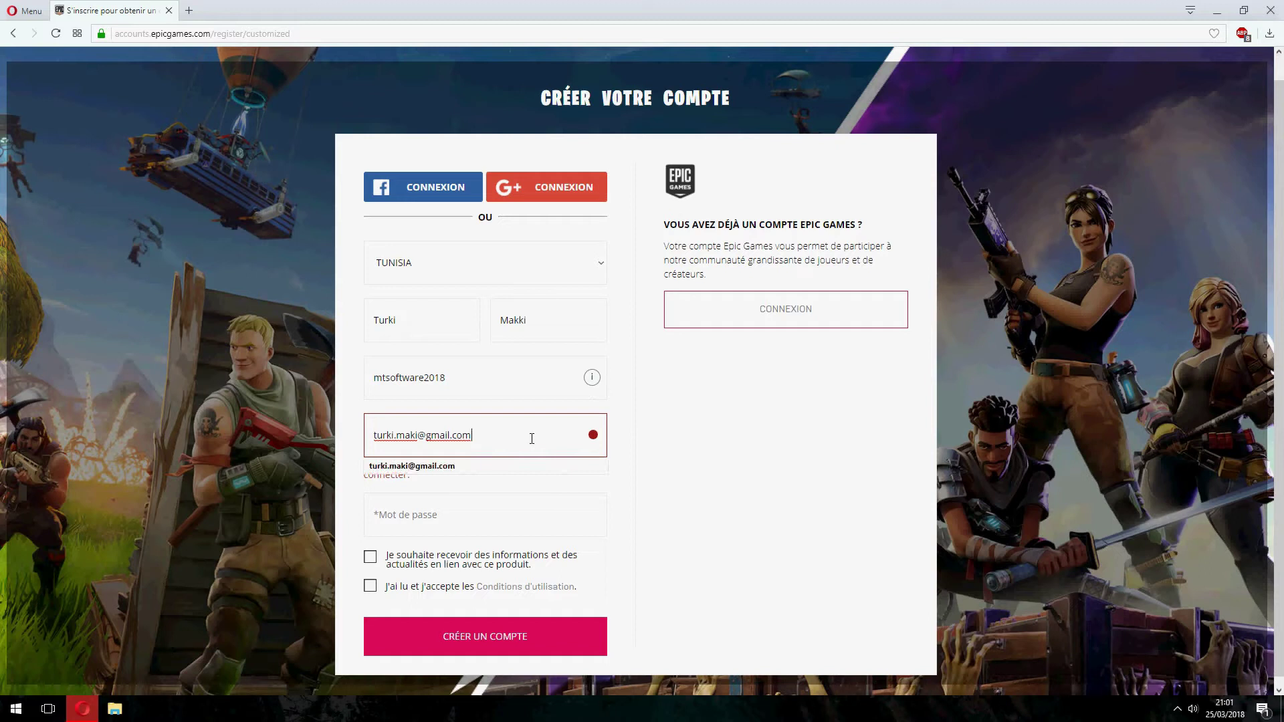
{"action": "double_click", "coordinate": [398, 444]}
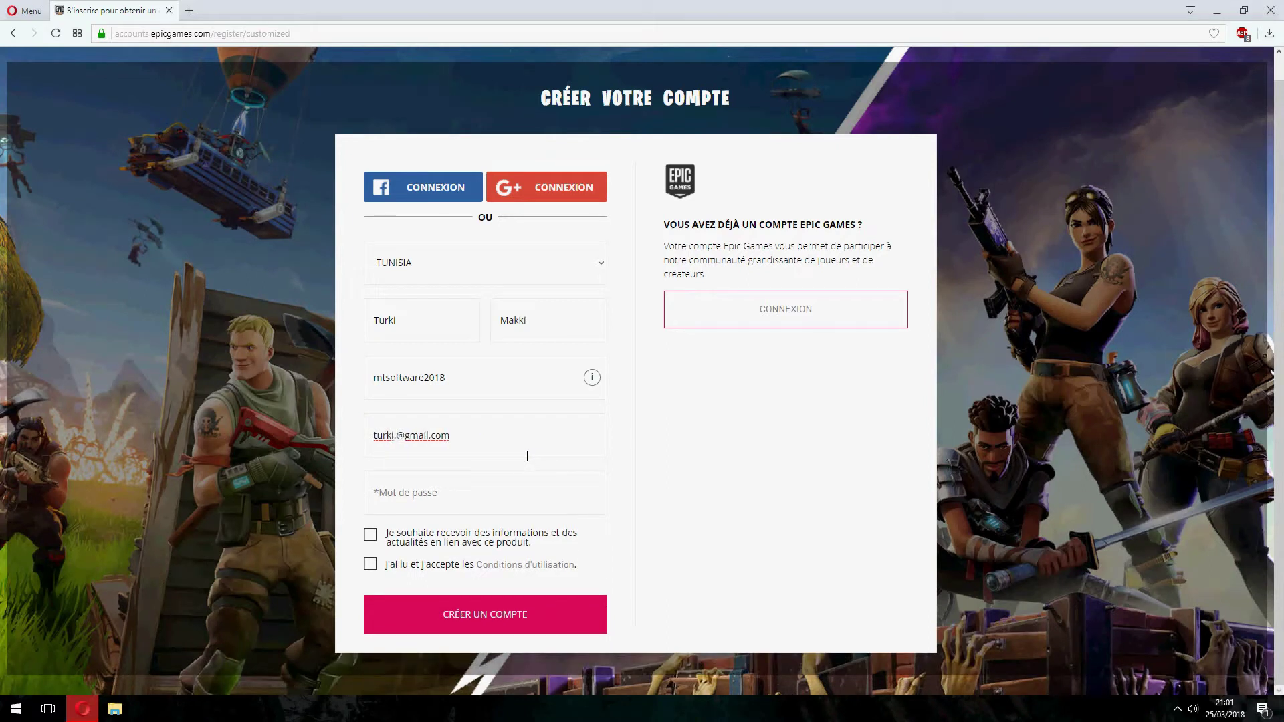
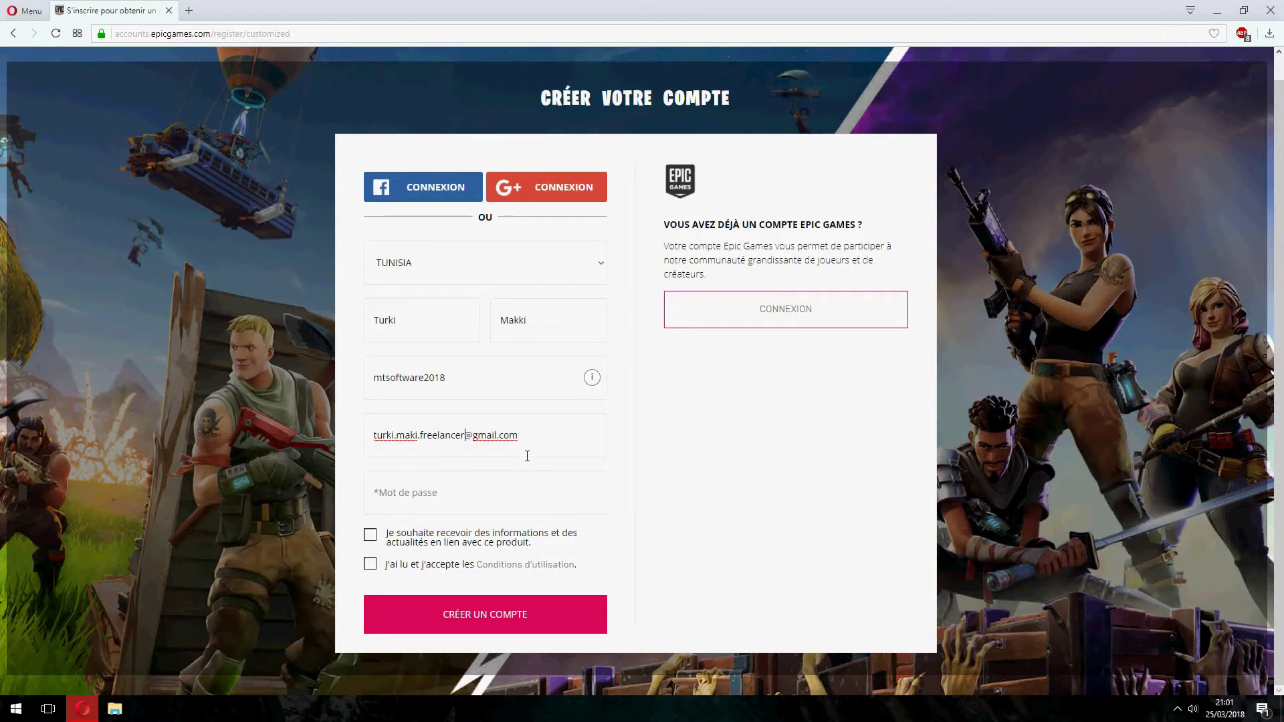
{"action": "left_click", "coordinate": [461, 501]}
{"action": "left_click", "coordinate": [375, 536]}
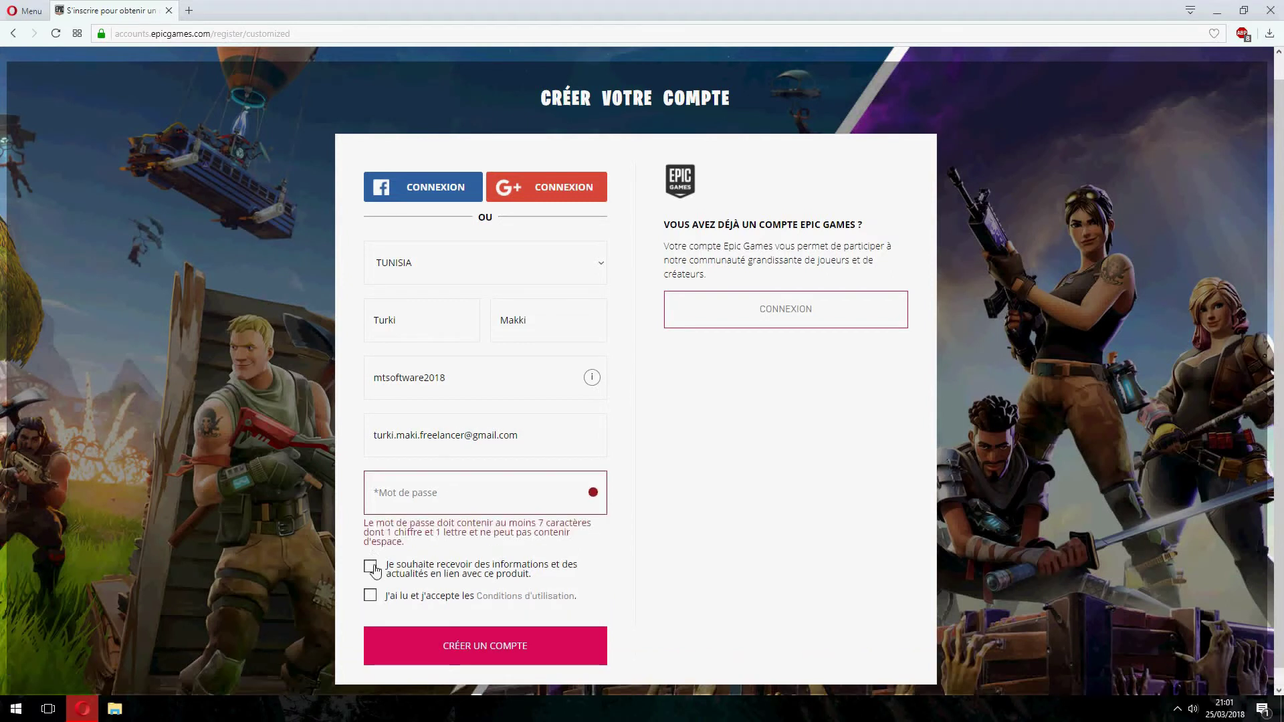
{"action": "left_click", "coordinate": [371, 595]}
{"action": "left_click", "coordinate": [392, 501]}
{"action": "type", "text": "********"}
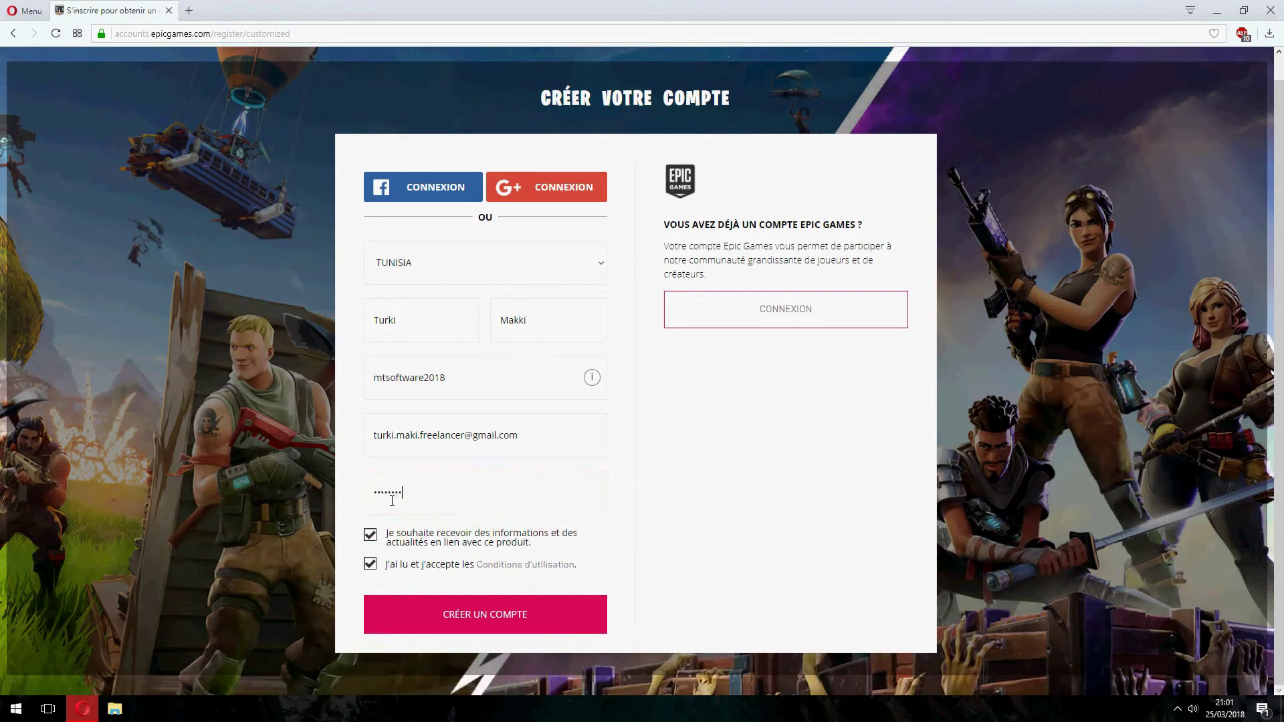
{"action": "left_click", "coordinate": [534, 609]}
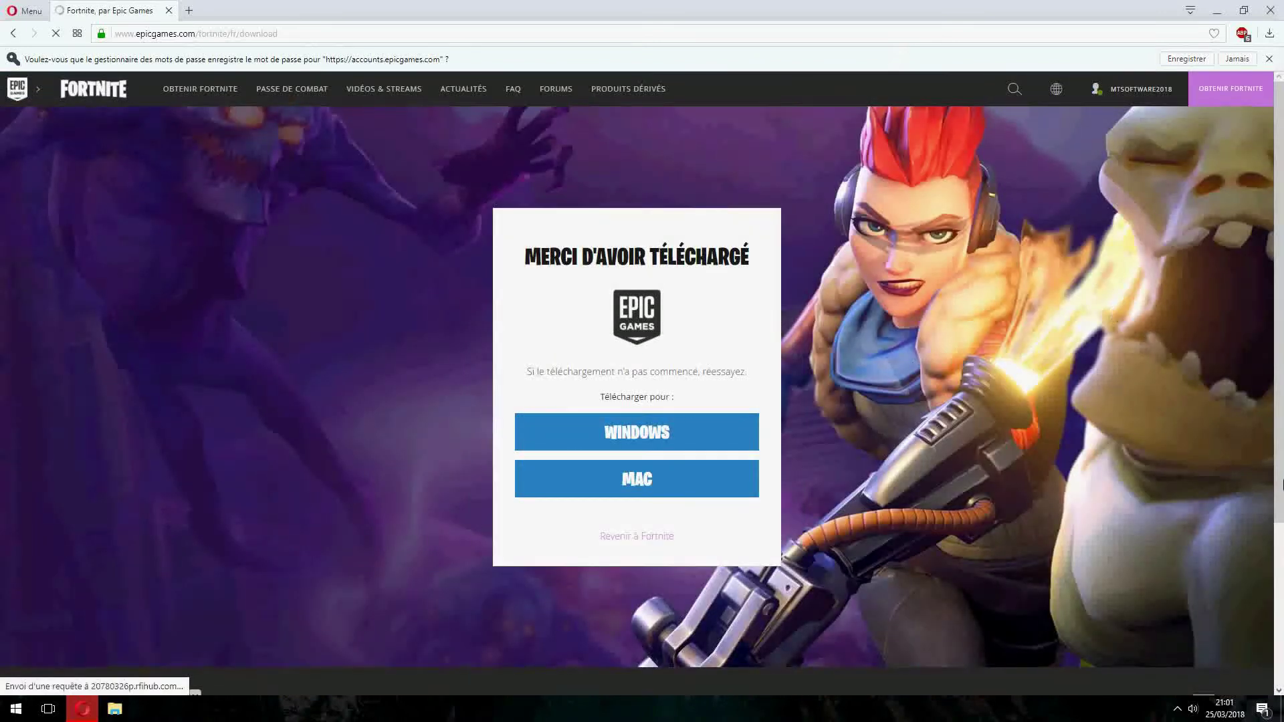
- Save the account password in Opera and download the Windows launcher installer to the desktop
{"action": "left_click", "coordinate": [1198, 58]}
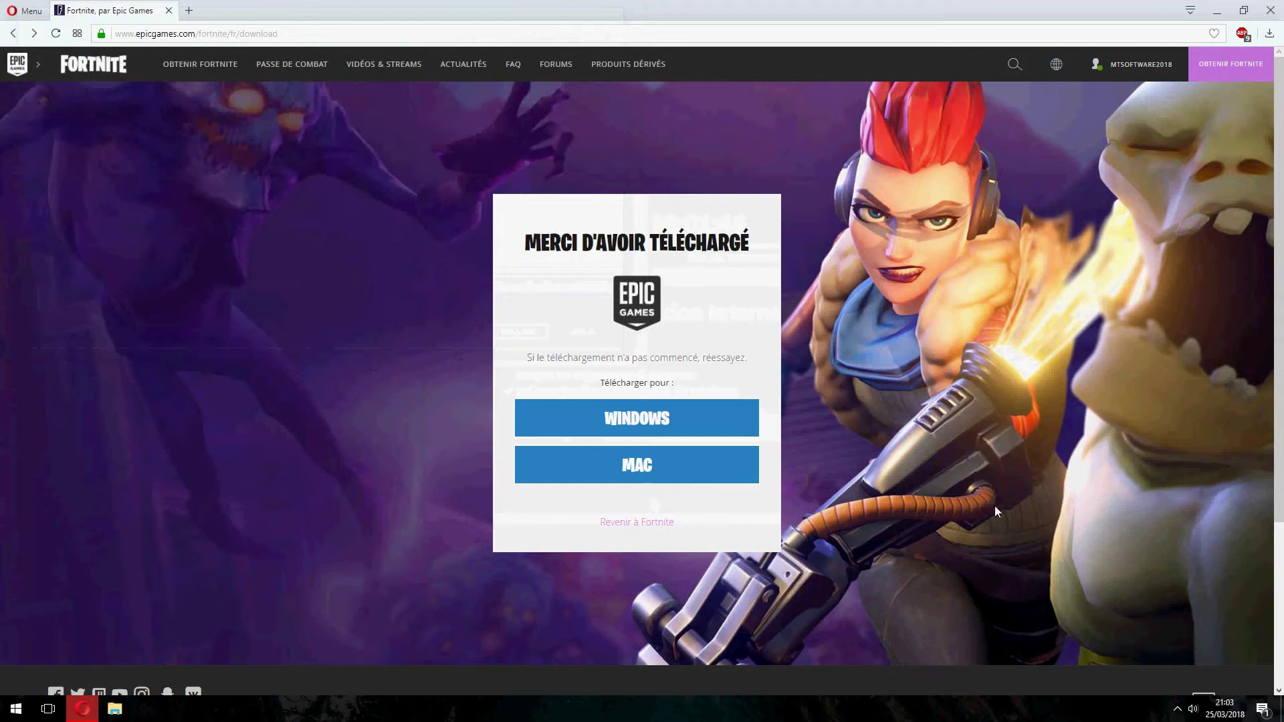
{"action": "left_click", "coordinate": [607, 436]}
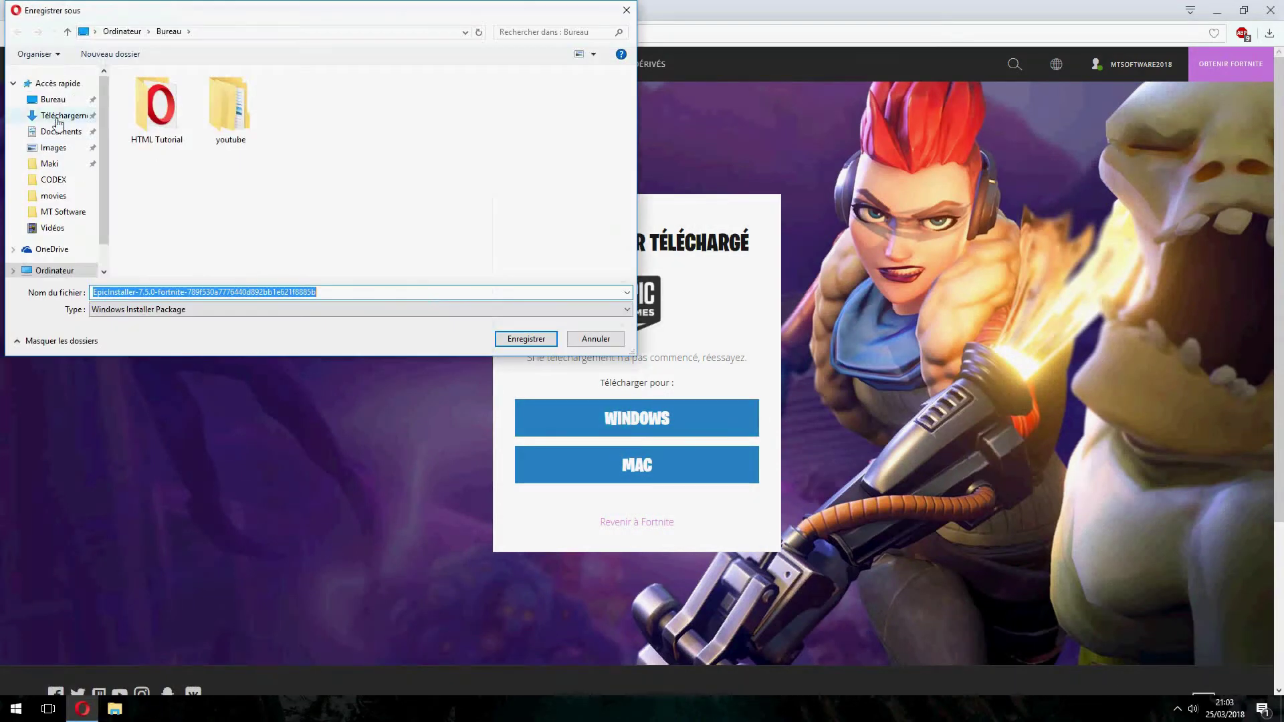
{"action": "left_click", "coordinate": [53, 101]}
{"action": "left_click", "coordinate": [527, 339]}
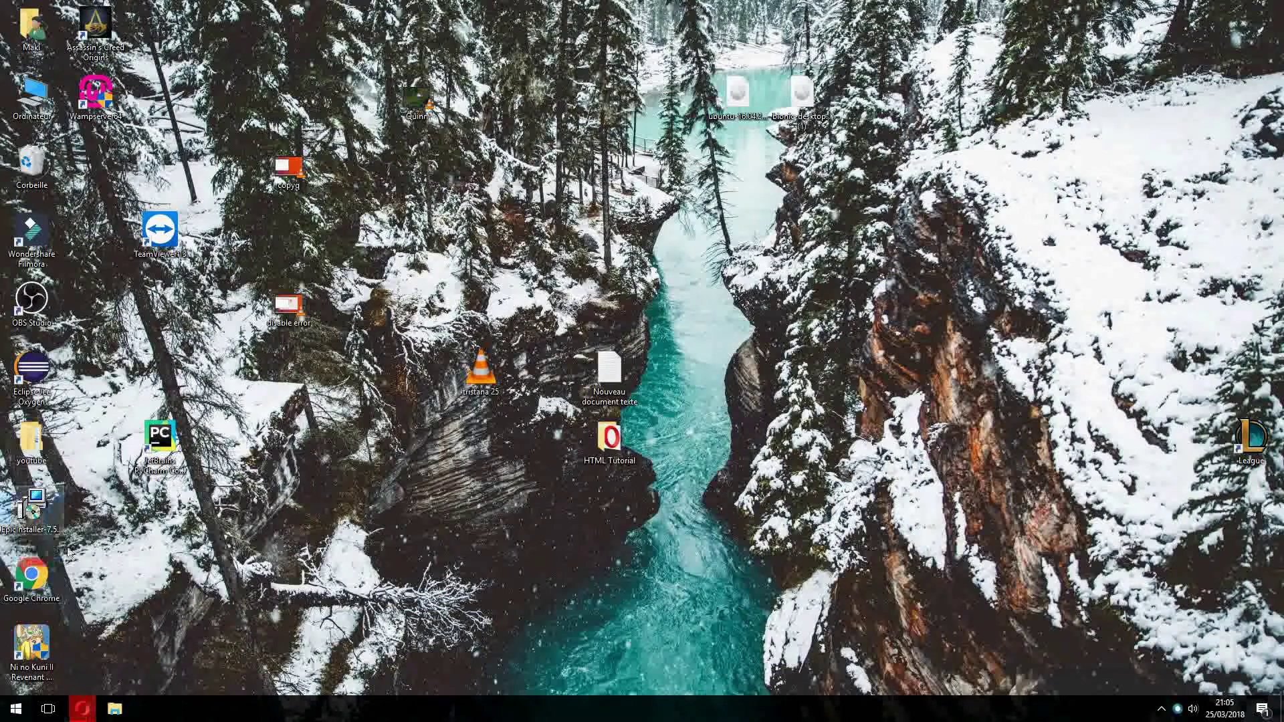
- Run EpicInstaller from the desktop and install the launcher in the default folder, approving the permission prompt
{"action": "double_click", "coordinate": [32, 508]}
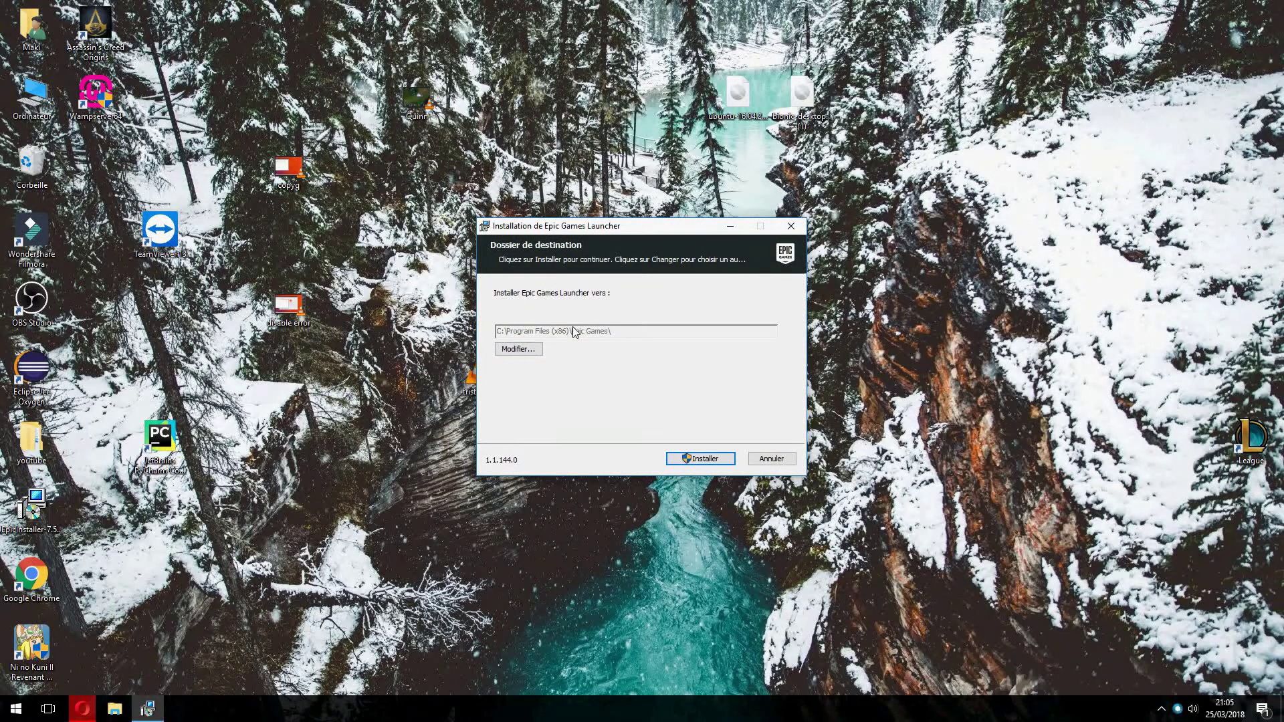
{"action": "left_click", "coordinate": [700, 459]}
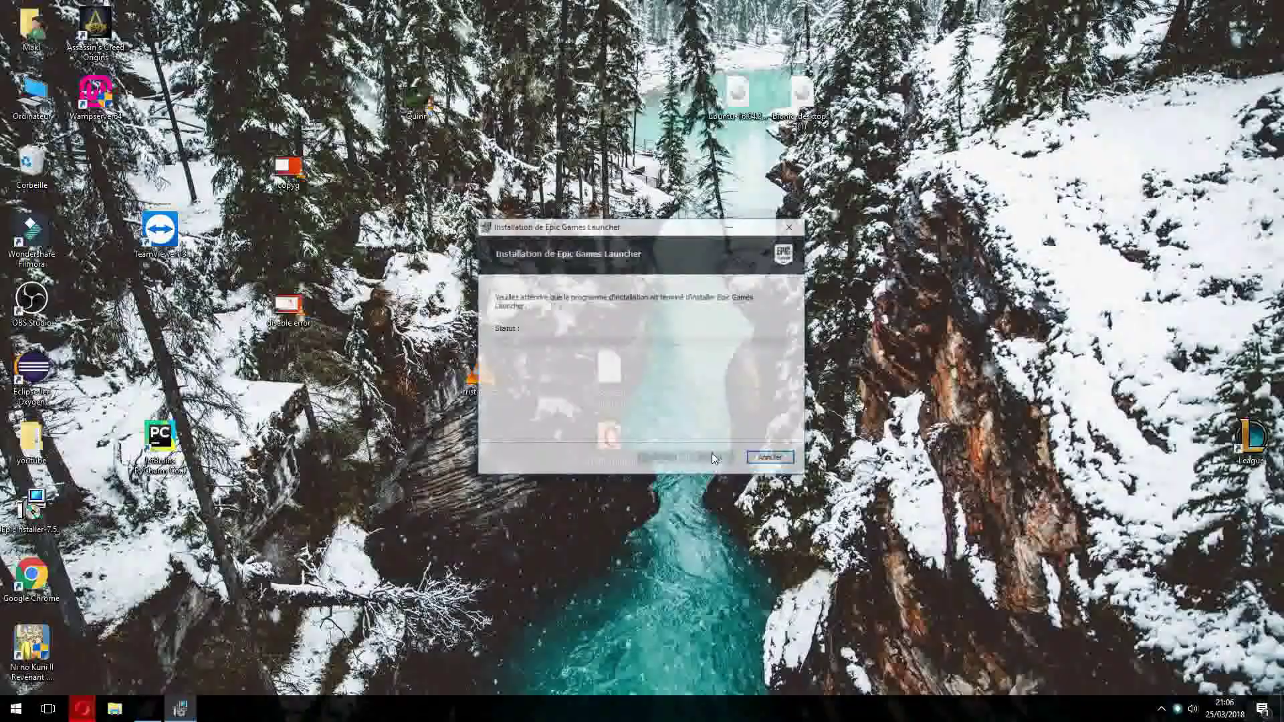
{"action": "left_click", "coordinate": [708, 350]}
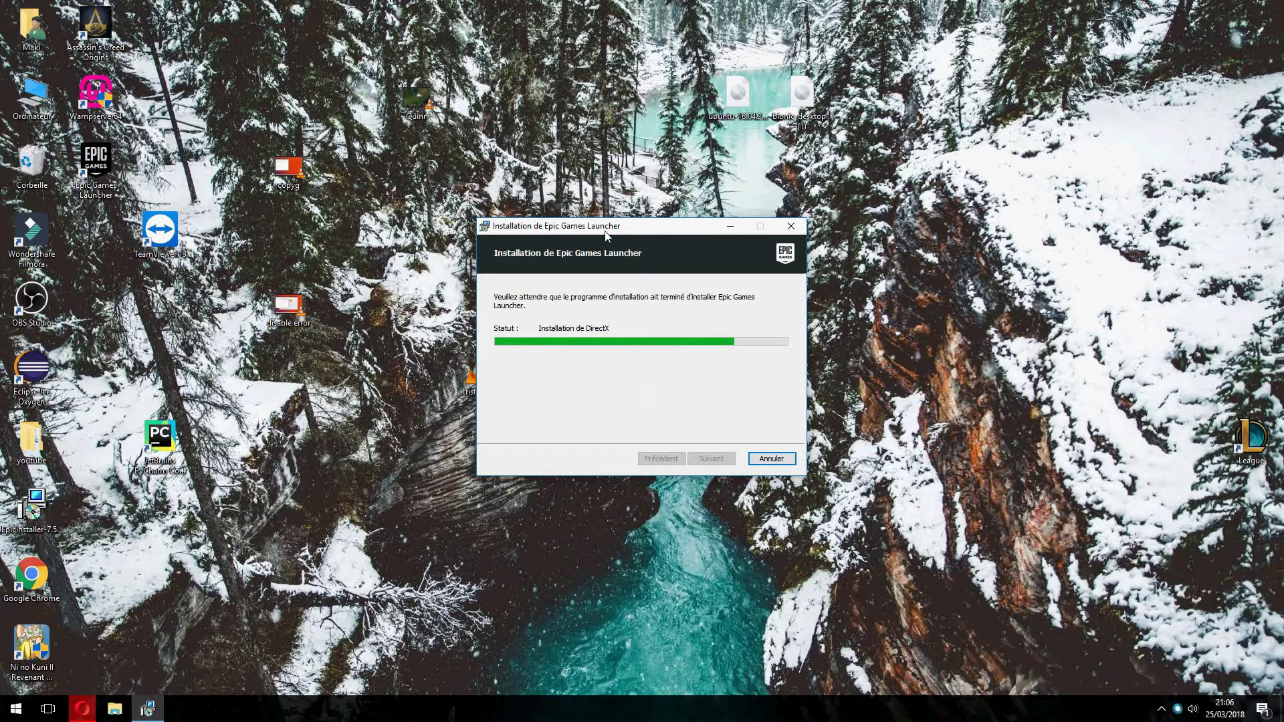
{"action": "left_click", "coordinate": [667, 656]}
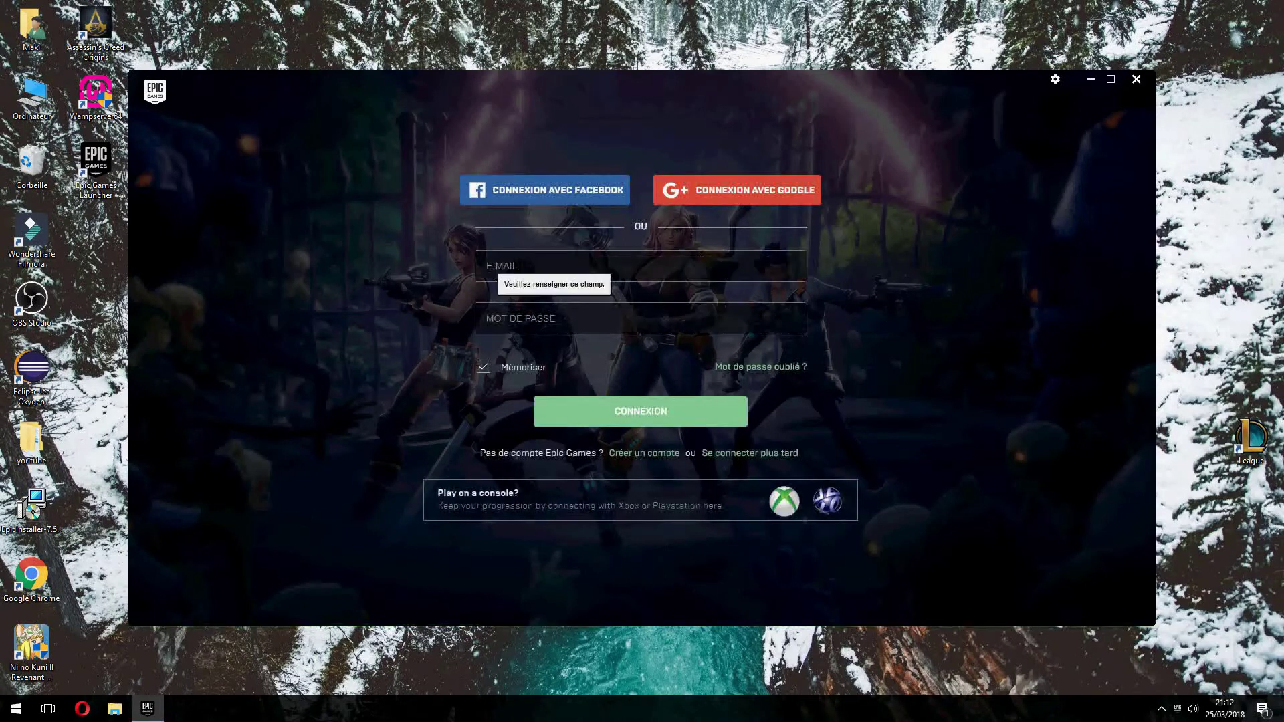
- Sign in to the launcher with the new account's e-mail and password
{"action": "left_click", "coordinate": [517, 268]}
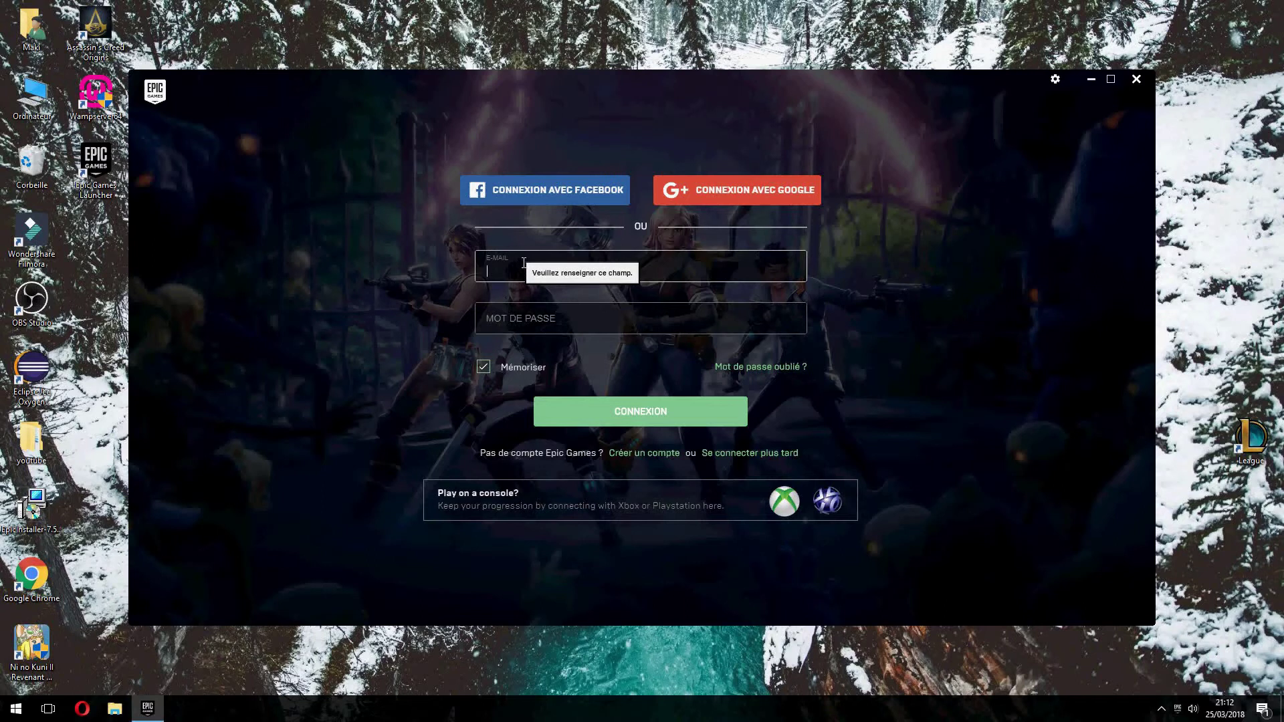
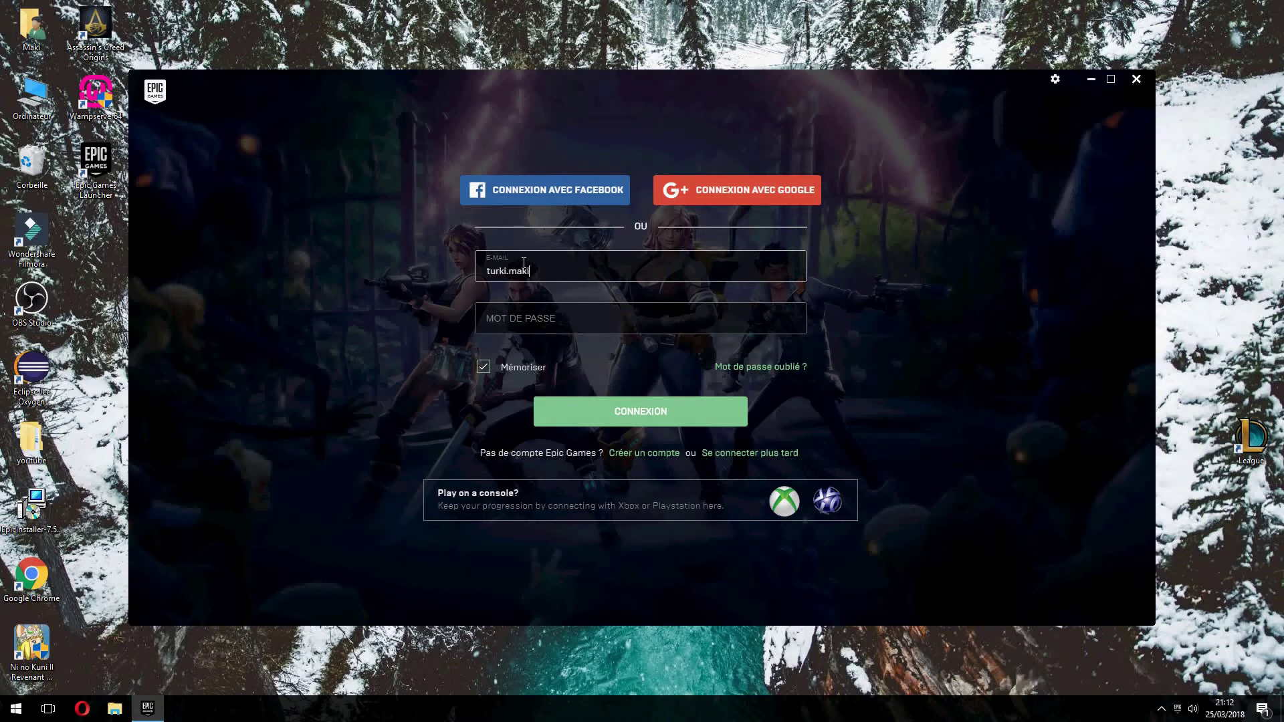
{"action": "key", "text": "Tab"}
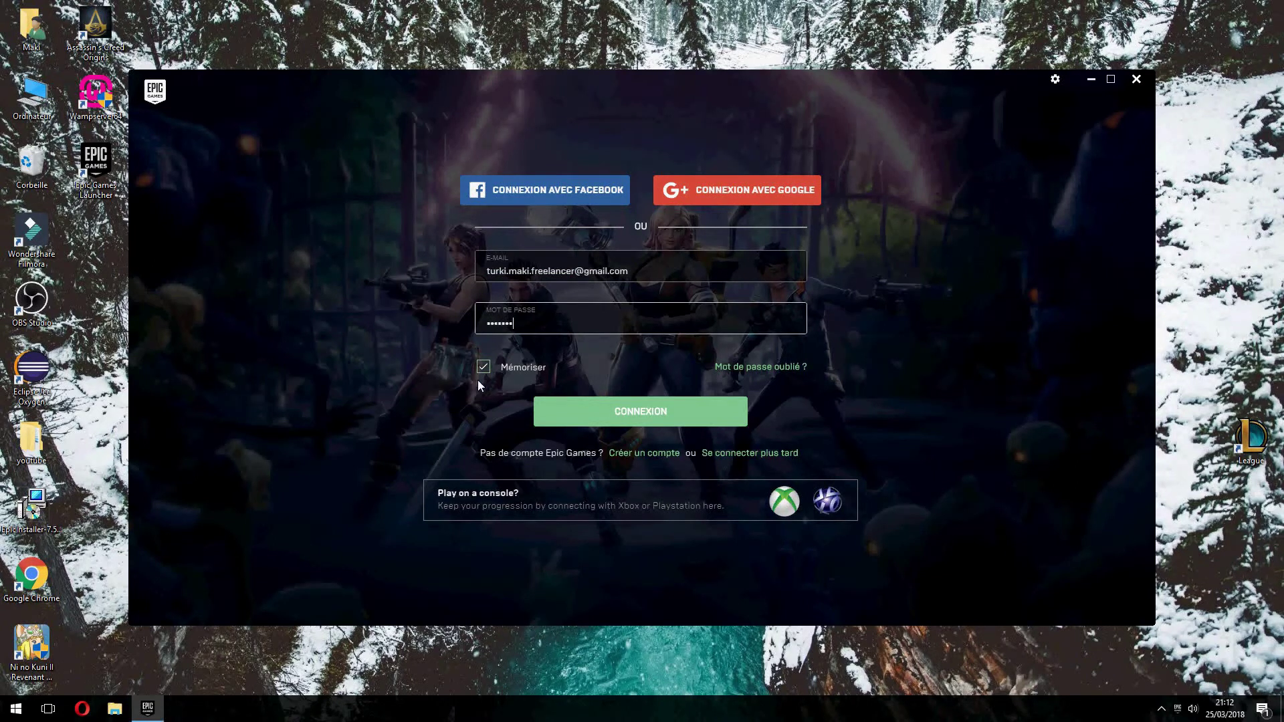
{"action": "type", "text": "•••"}
{"action": "left_click", "coordinate": [655, 423]}
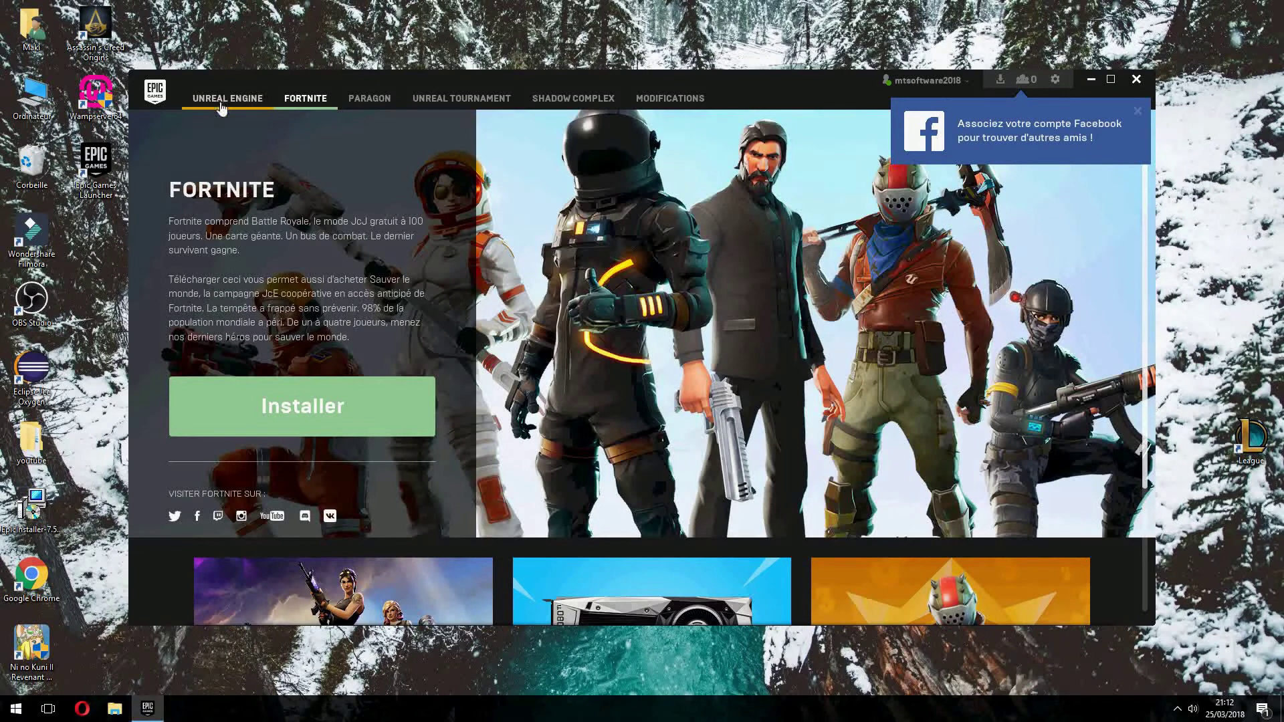
- Start the Fortnite install, dismiss the Facebook suggestion, and accept the Fortnite licence agreement
{"action": "left_click", "coordinate": [369, 98]}
{"action": "left_click", "coordinate": [304, 99]}
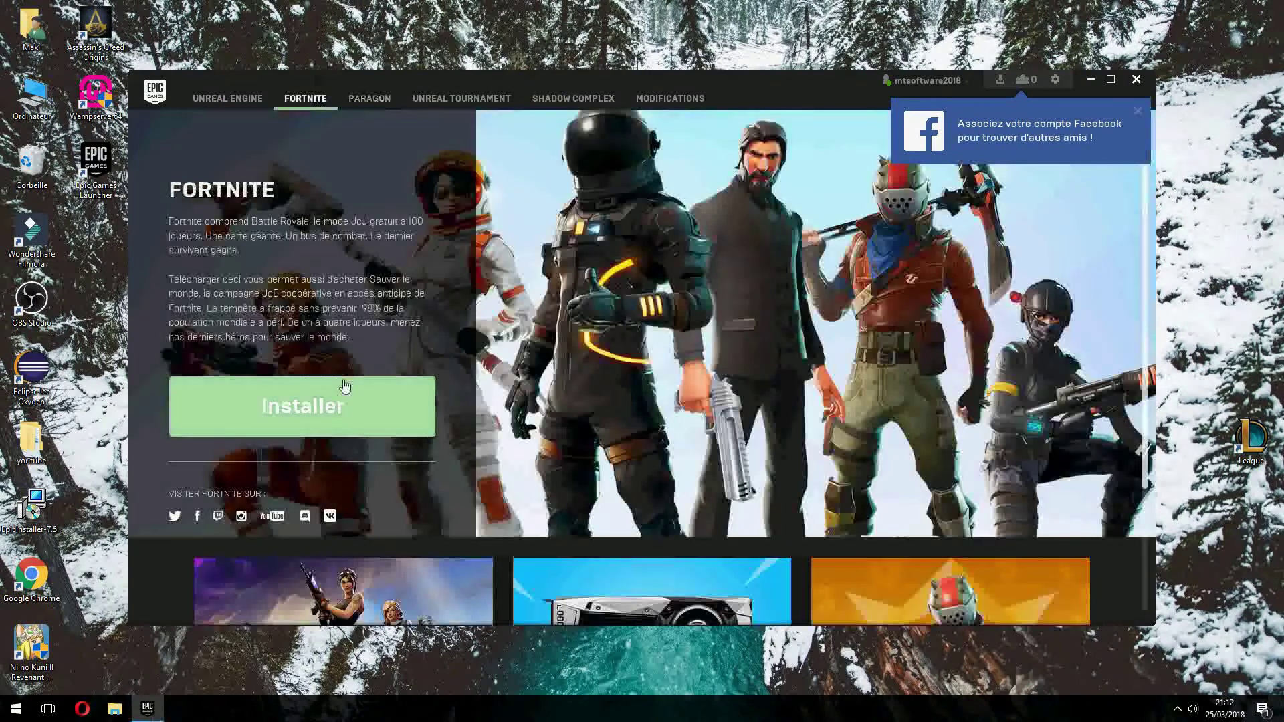
{"action": "left_click", "coordinate": [376, 418]}
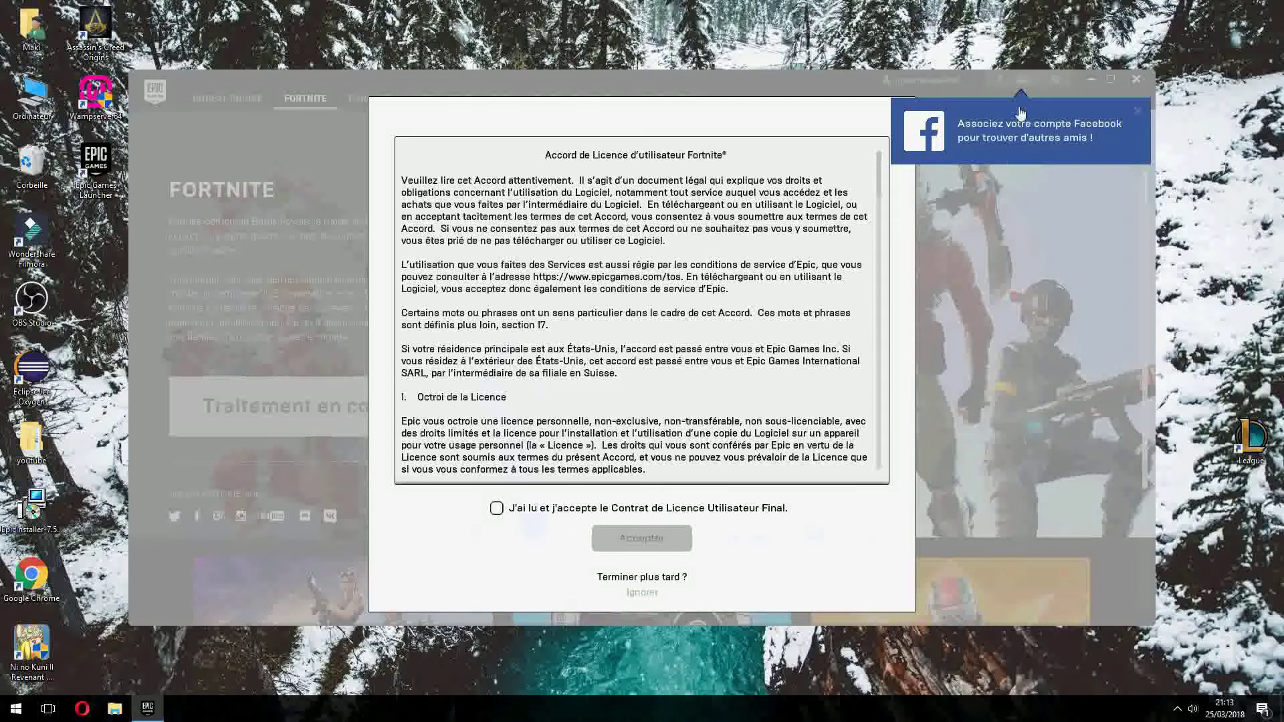
{"action": "left_click", "coordinate": [1143, 115]}
{"action": "left_click", "coordinate": [572, 509]}
{"action": "left_click_drag", "start_coordinate": [876, 168], "coordinate": [876, 461]}
{"action": "left_click", "coordinate": [646, 542]}
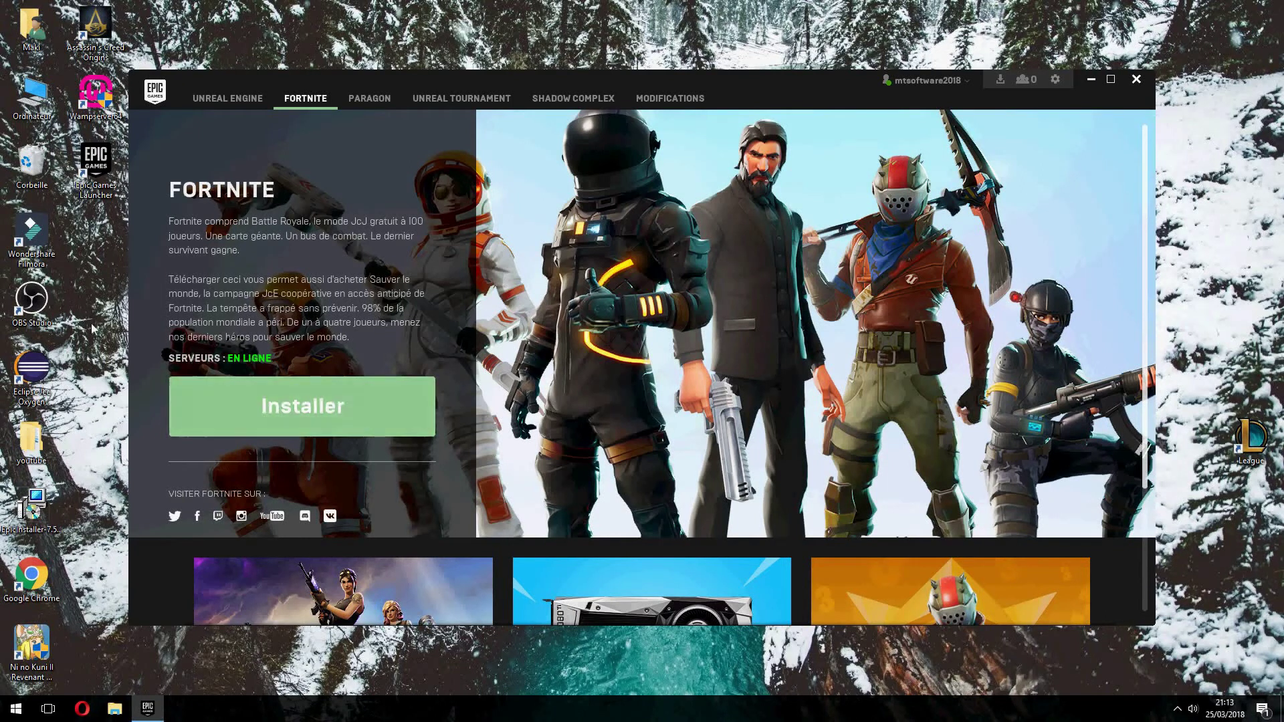
- Install Fortnite in the chosen location and show its download progress in the Tâches panel
{"action": "left_click", "coordinate": [366, 403]}
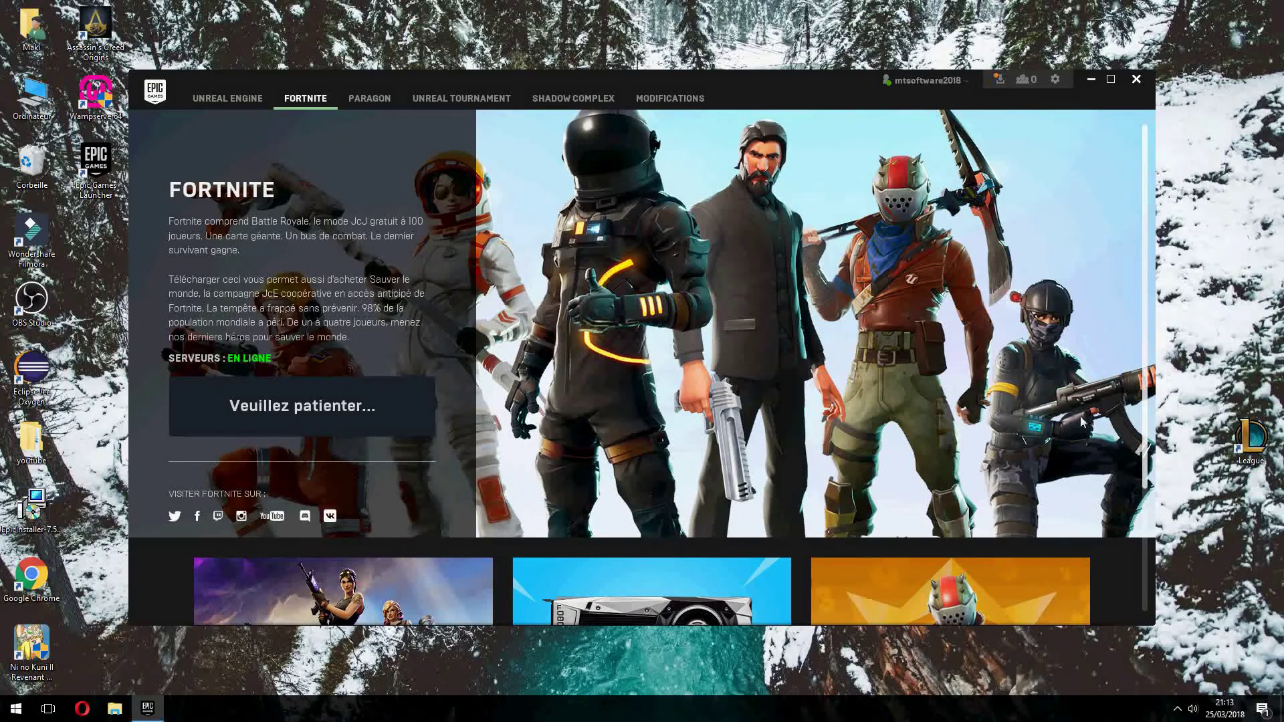
{"action": "left_click_drag", "start_coordinate": [1161, 415], "coordinate": [1227, 415]}
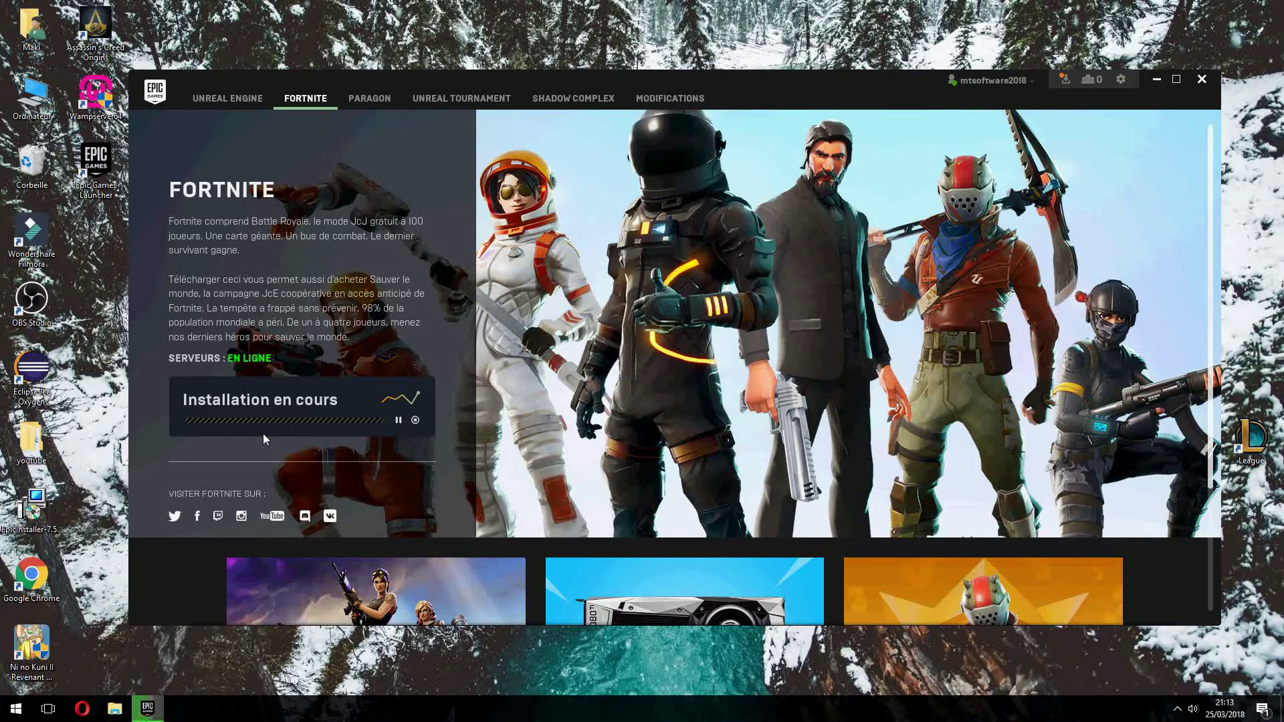
{"action": "left_click", "coordinate": [400, 401]}
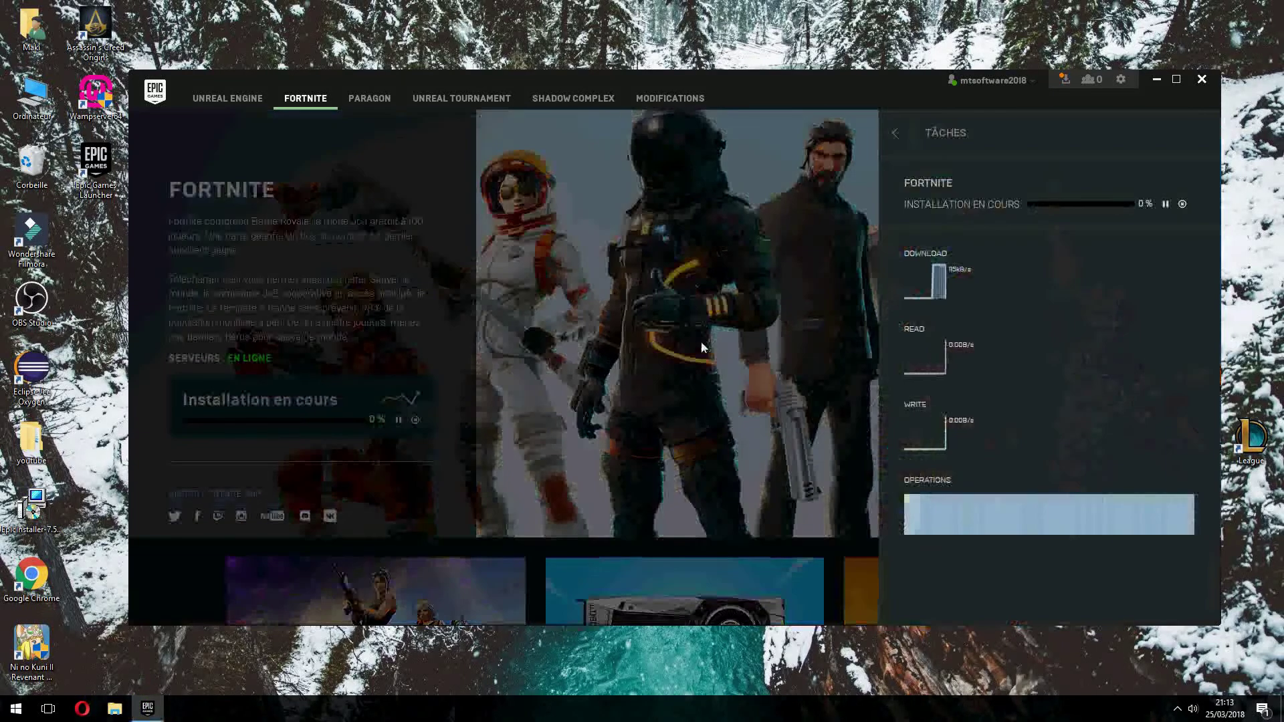